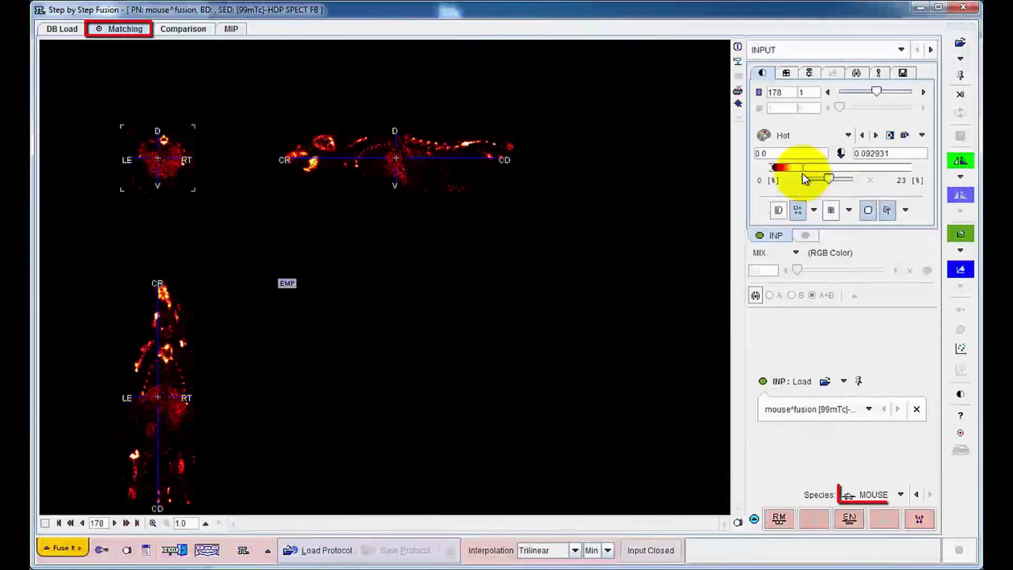
# Lower the SPECT upper threshold, load CT FB masked from the database as reference, and adjust the mix.
pyautogui.moveTo(804, 180); pyautogui.dragTo(802, 178)
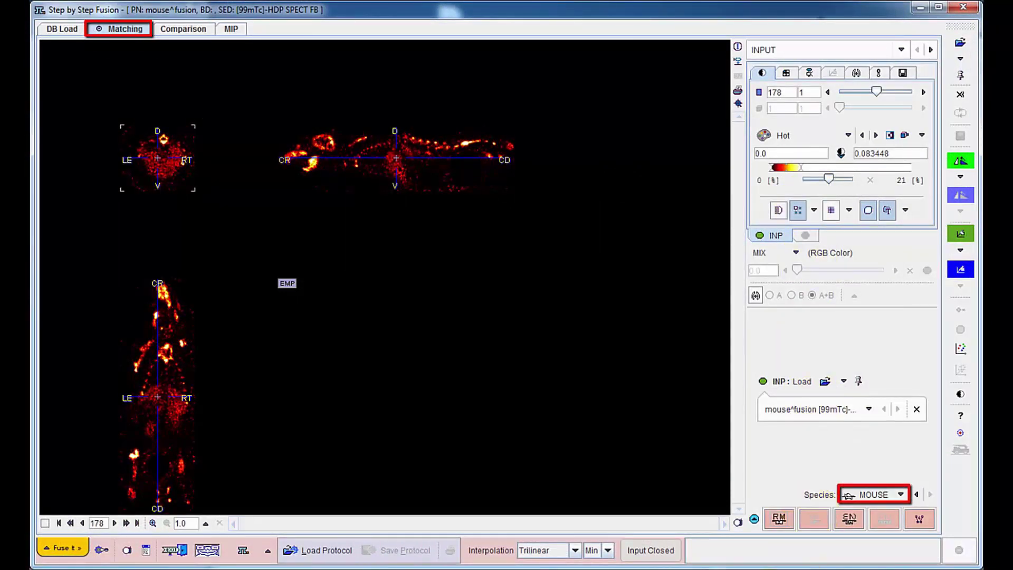
pyautogui.click(779, 518)
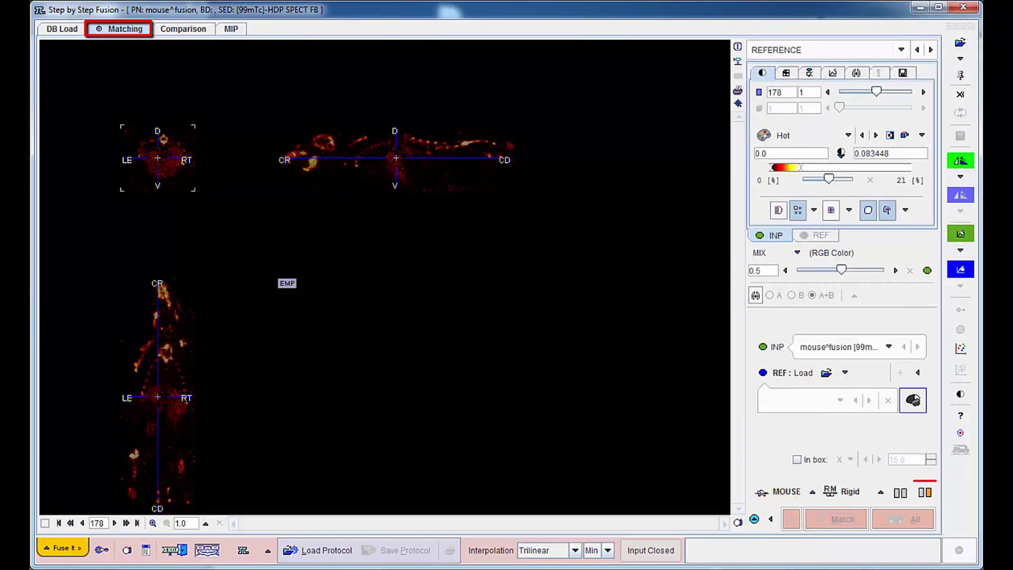
pyautogui.click(845, 373)
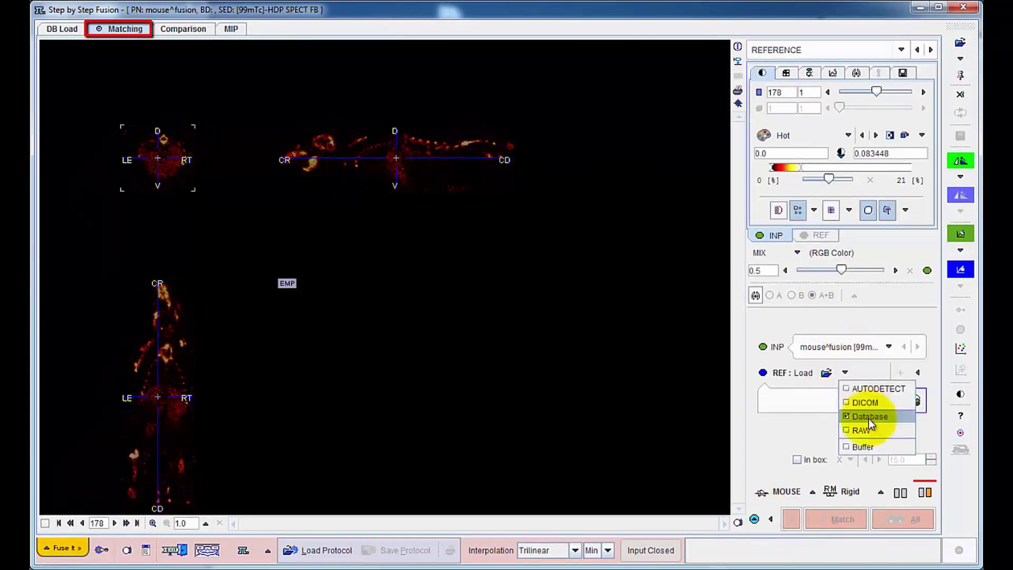
pyautogui.click(869, 417)
pyautogui.click(374, 378)
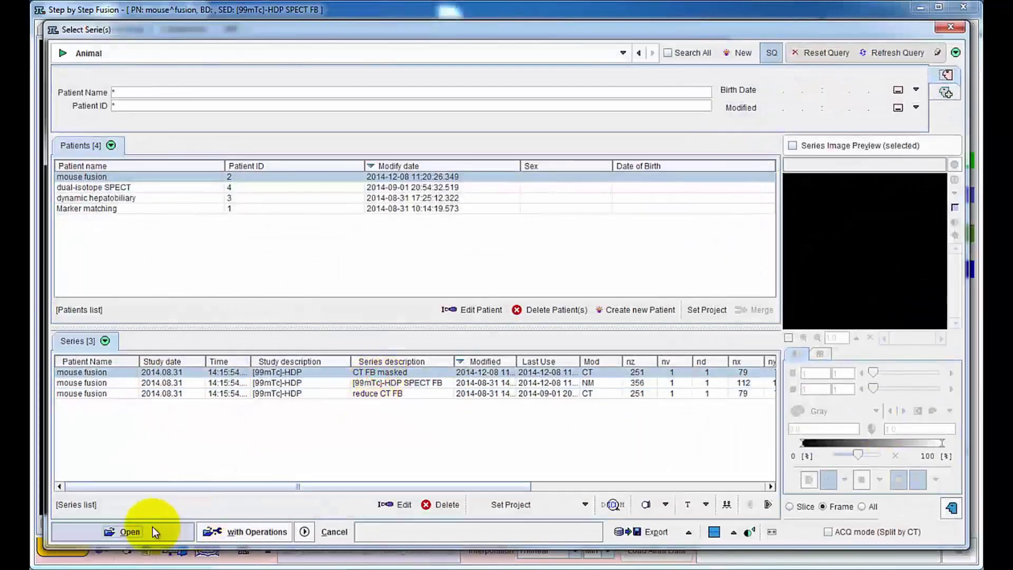
pyautogui.click(140, 530)
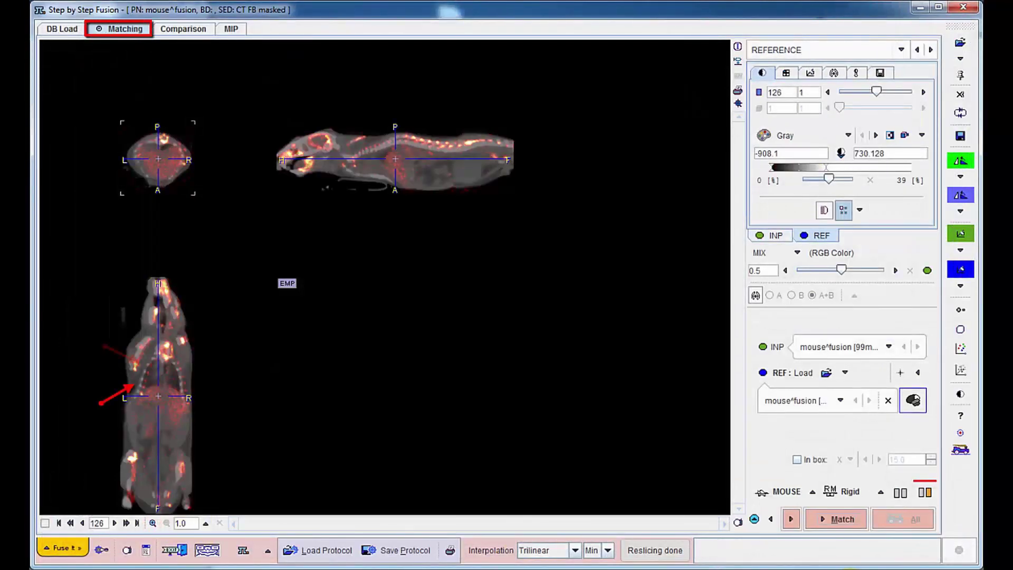
pyautogui.moveTo(842, 269)
pyautogui.mouseDown()
pyautogui.moveTo(813, 271)
pyautogui.moveTo(889, 268)
pyautogui.moveTo(844, 274)
pyautogui.mouseUp()
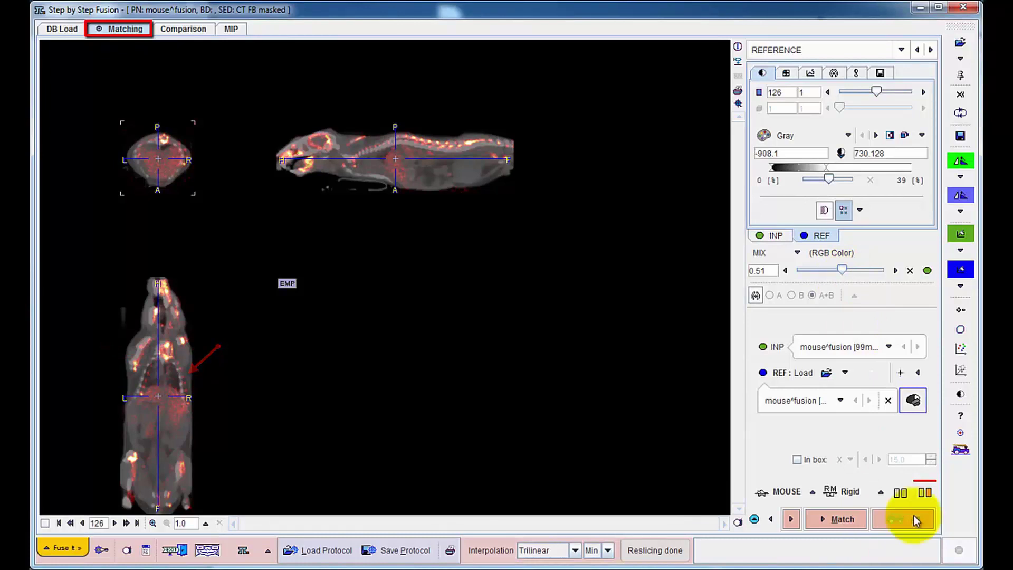
pyautogui.click(924, 494)
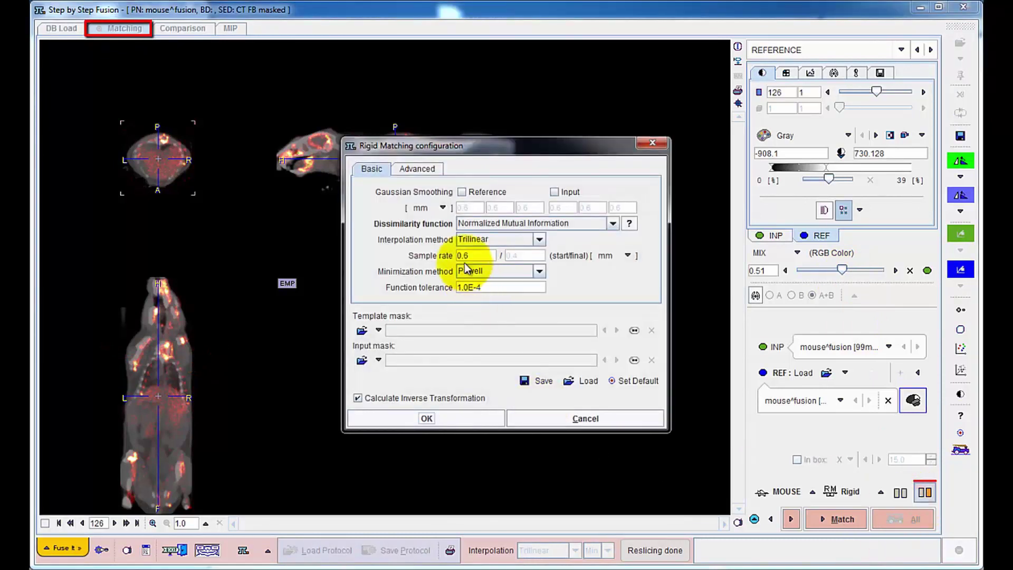
# Review the Advanced rigid matching parameters, accept them, and run the SPECT-to-CT match.
pyautogui.click(425, 169)
pyautogui.click(444, 416)
pyautogui.click(839, 519)
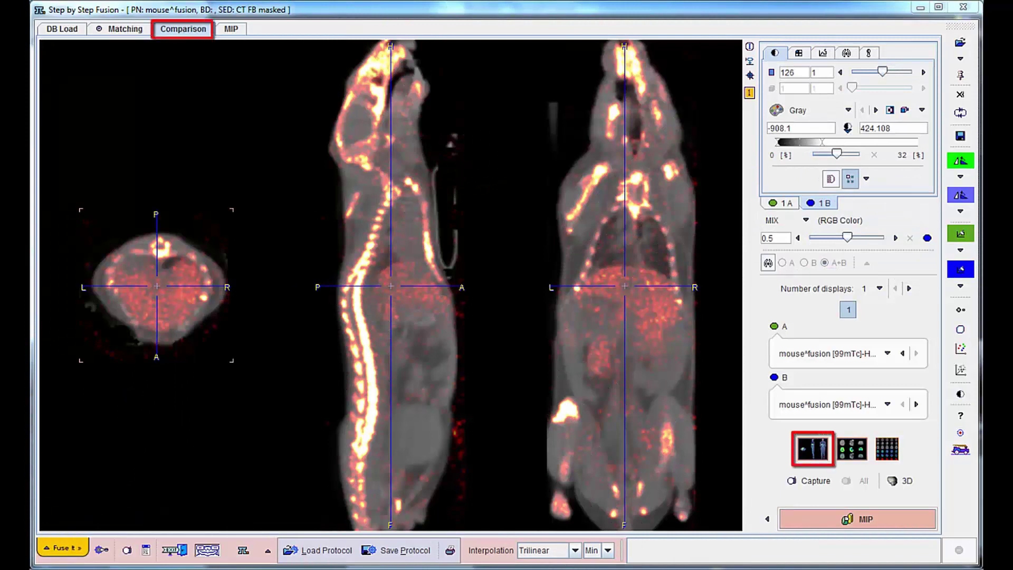
# Inspect the SPECT/CT alignment with contour outlines, then turn them off and fade out the CT.
pyautogui.click(768, 263)
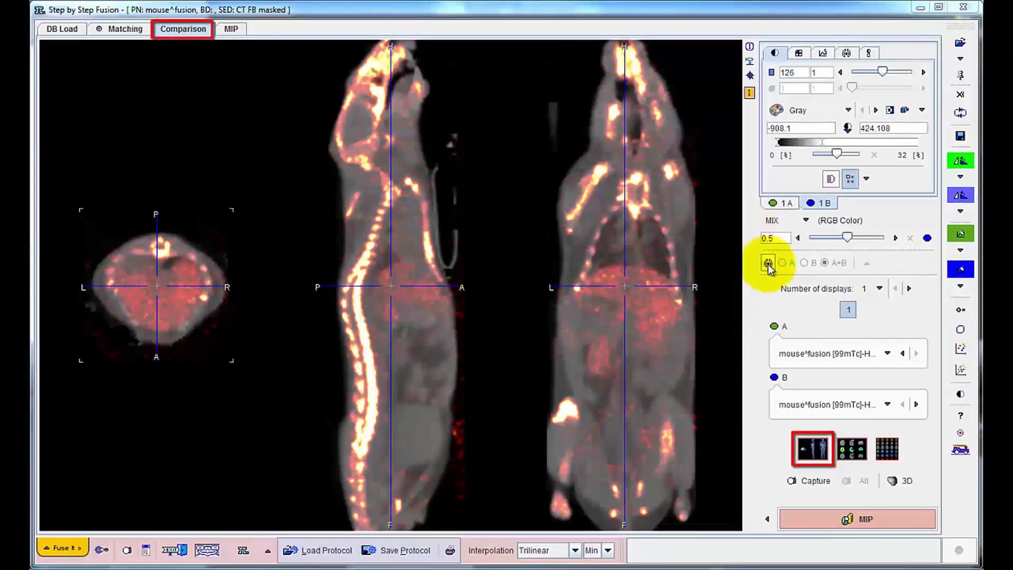
pyautogui.click(768, 262)
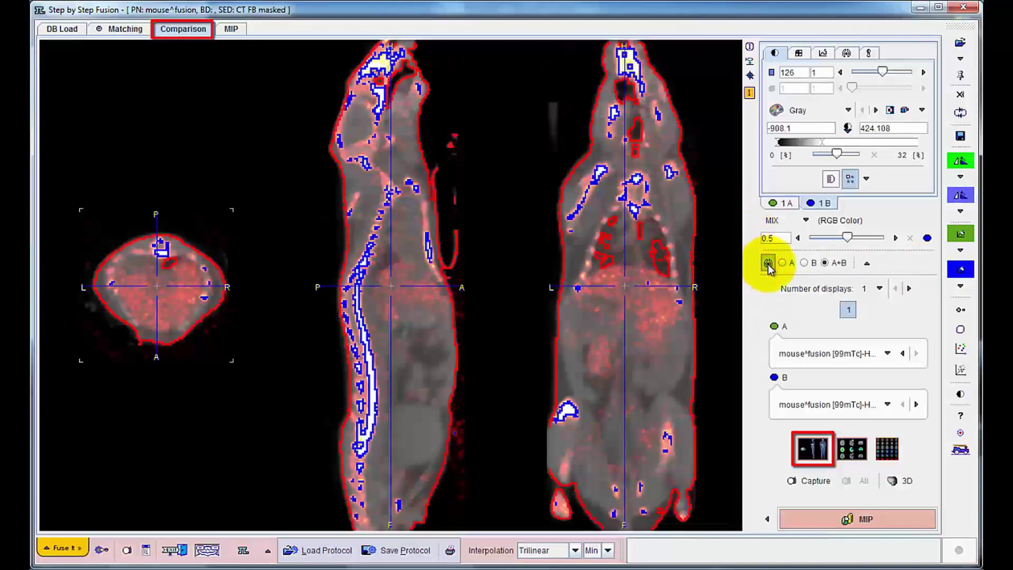
pyautogui.moveTo(847, 237)
pyautogui.mouseDown()
pyautogui.moveTo(824, 246)
pyautogui.moveTo(886, 245)
pyautogui.moveTo(847, 245)
pyautogui.mouseUp()
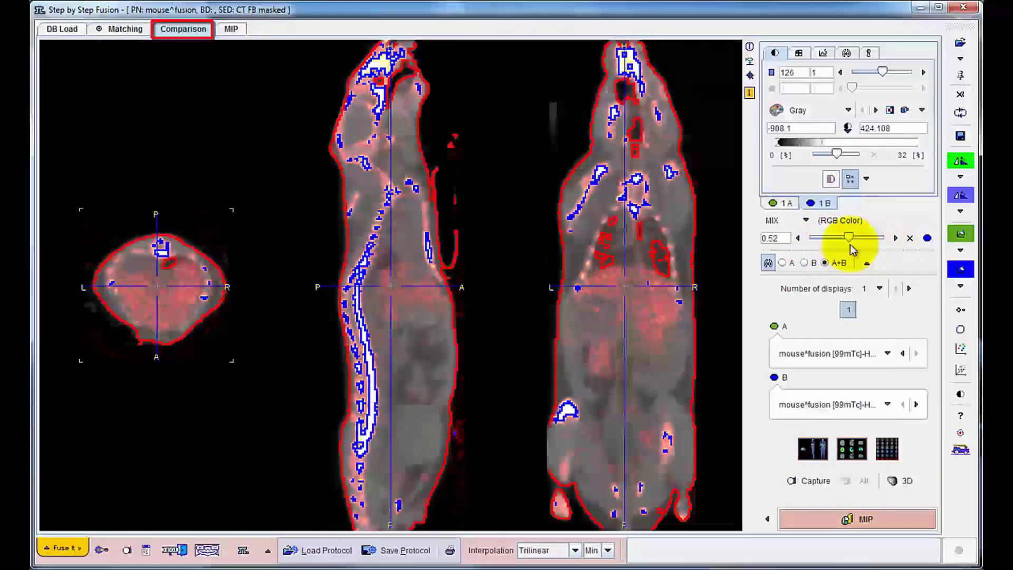
pyautogui.click(770, 267)
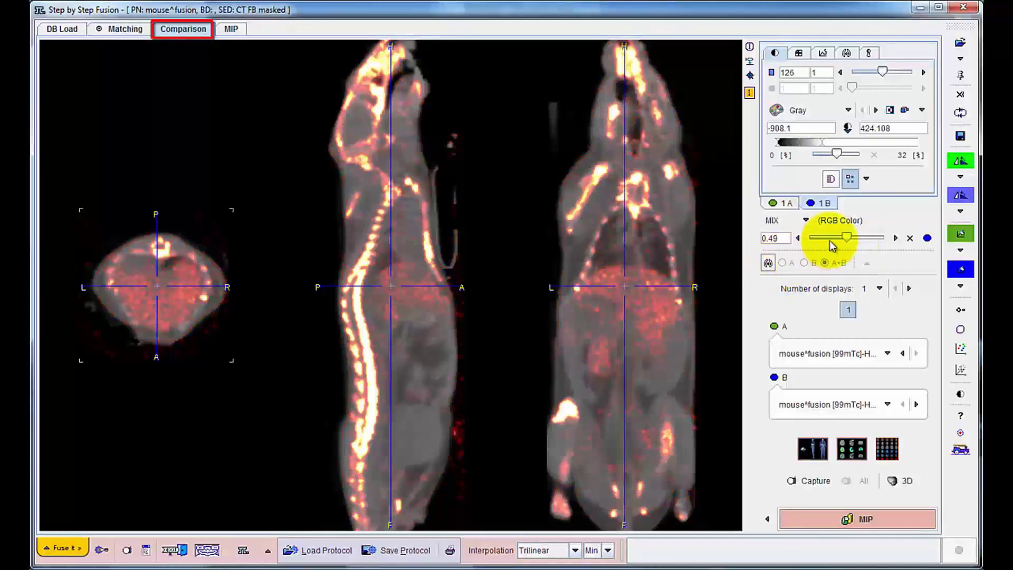
pyautogui.moveTo(848, 241); pyautogui.dragTo(809, 245)
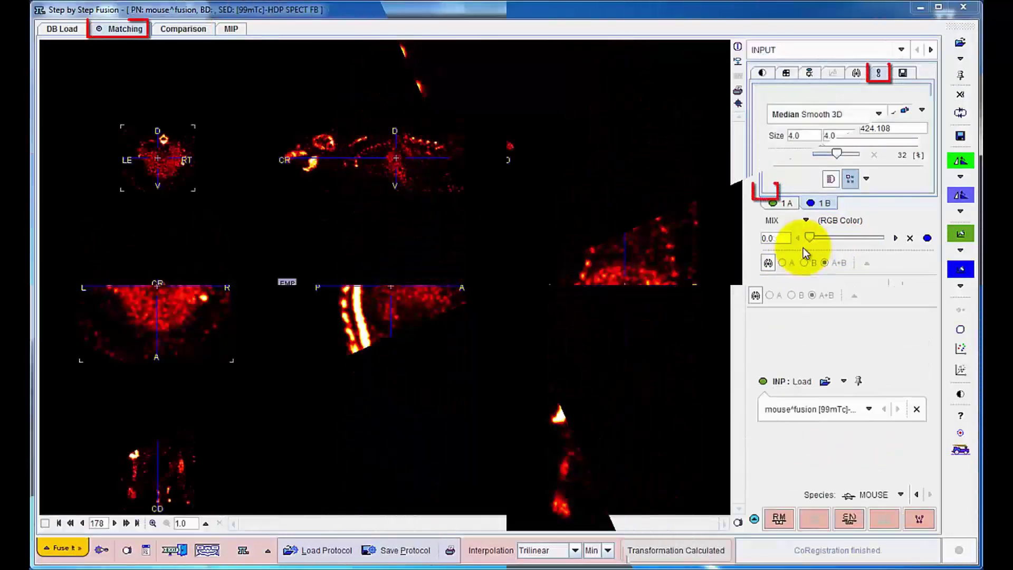
# Set the Median Smooth 3D filter sizes to 0.8 mm and re-match the SPECT to the CT.
pyautogui.click(803, 136)
pyautogui.write('0.8')
pyautogui.click(849, 133)
pyautogui.write('0.8')
pyautogui.click(779, 519)
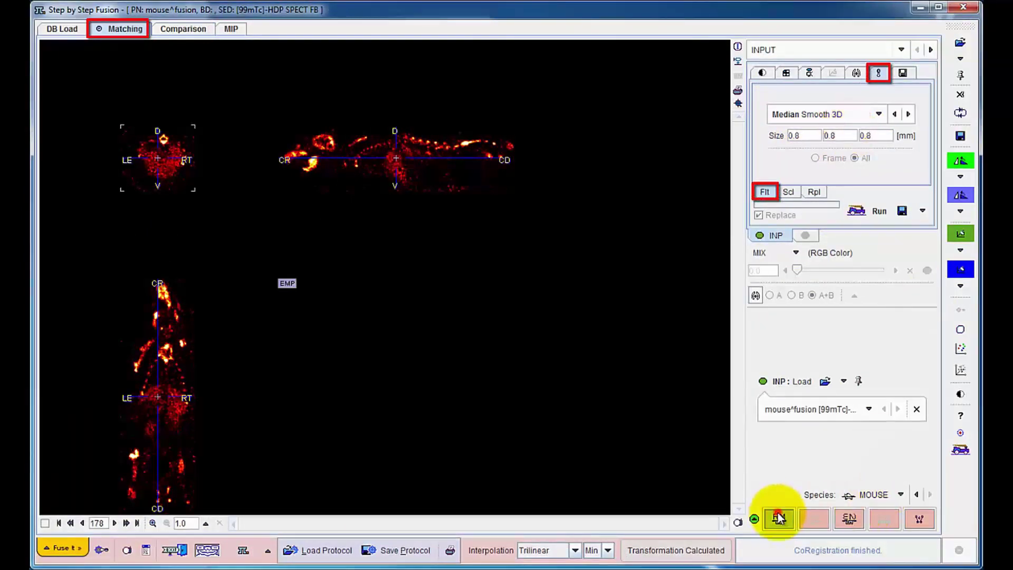
pyautogui.click(834, 521)
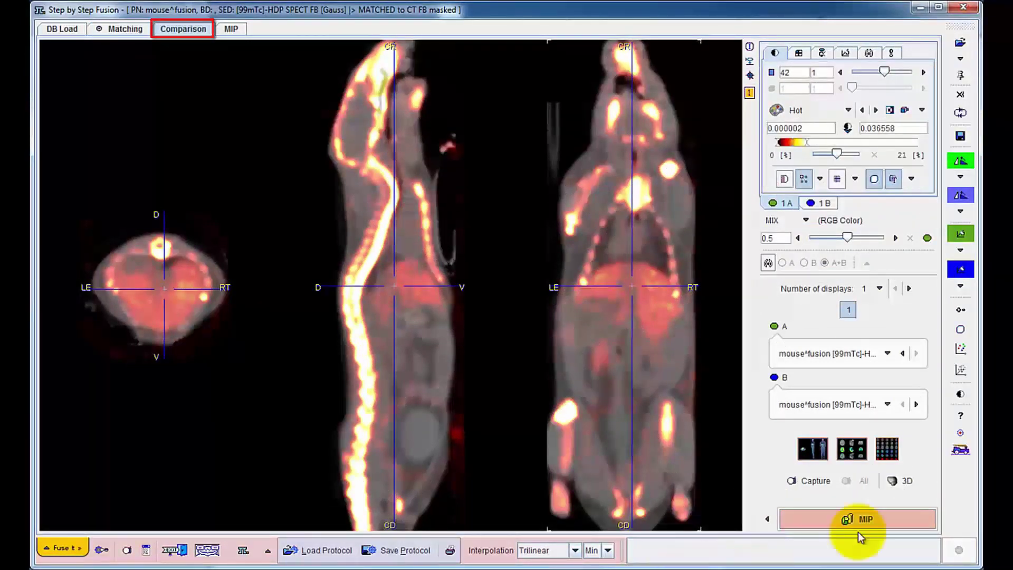
# Show the fused SPECT/CT as maximum intensity projections.
pyautogui.click(892, 520)
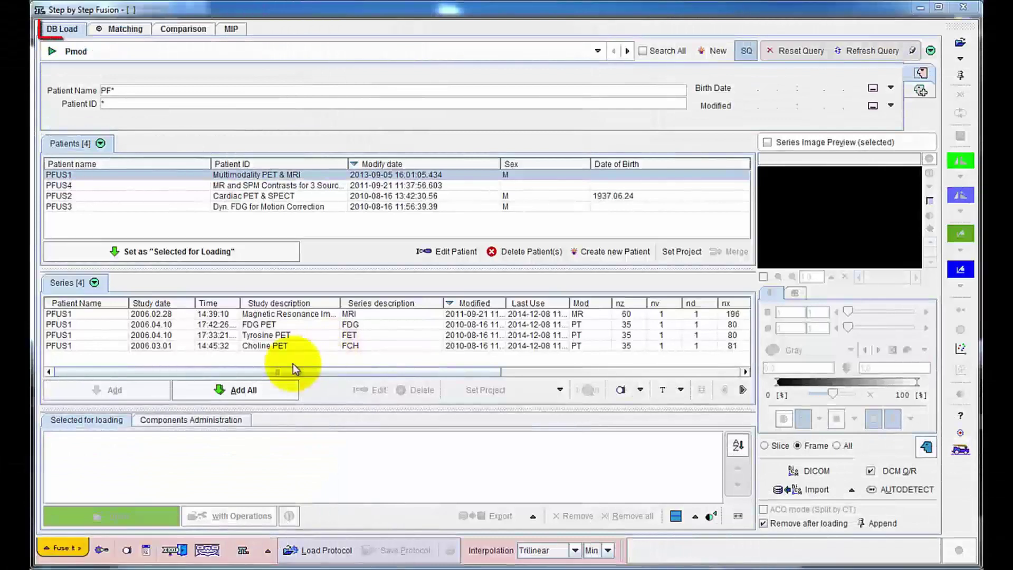
# Queue all four brain MRI and PET series for loading with Add All.
pyautogui.click(242, 391)
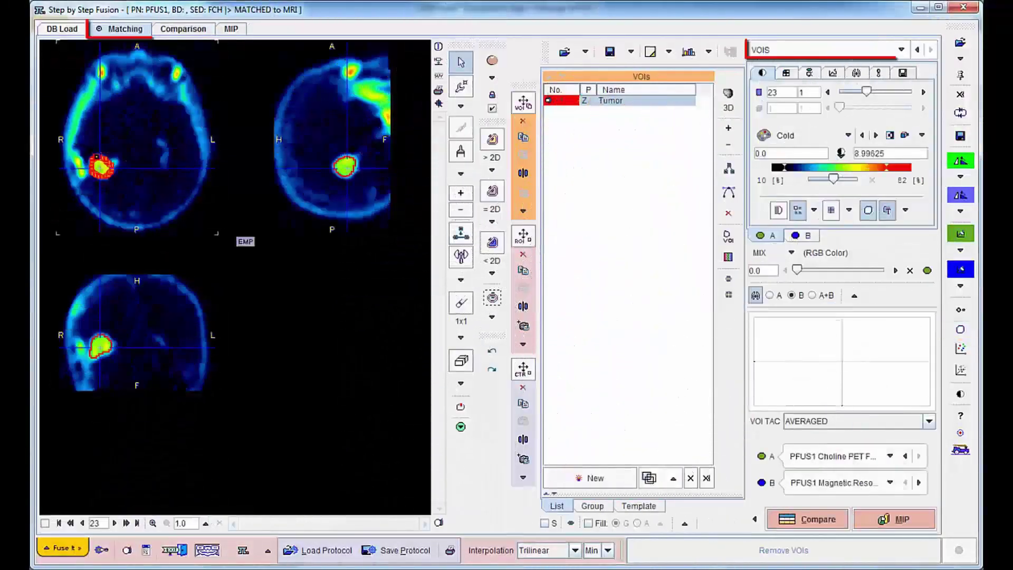
# Create a new VOI 2 and paste the Tumor VOI outline into it.
pyautogui.click(586, 478)
pyautogui.click(564, 104)
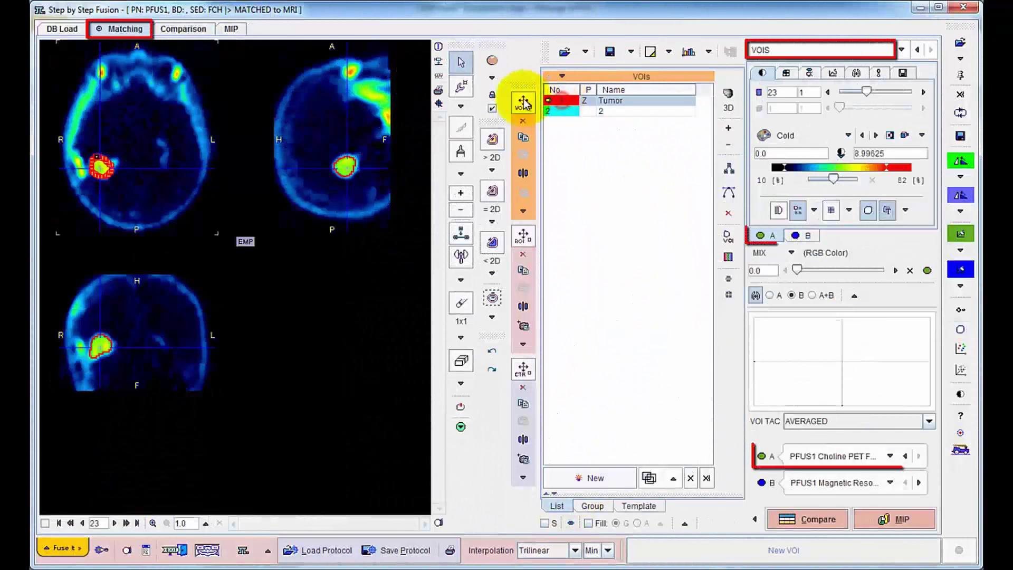
pyautogui.click(523, 102)
pyautogui.click(523, 138)
pyautogui.click(561, 112)
pyautogui.click(523, 153)
# Mirror VOI 2 left/right, rename it Contralateral, and confirm creating a 3D scatter plot.
pyautogui.click(524, 176)
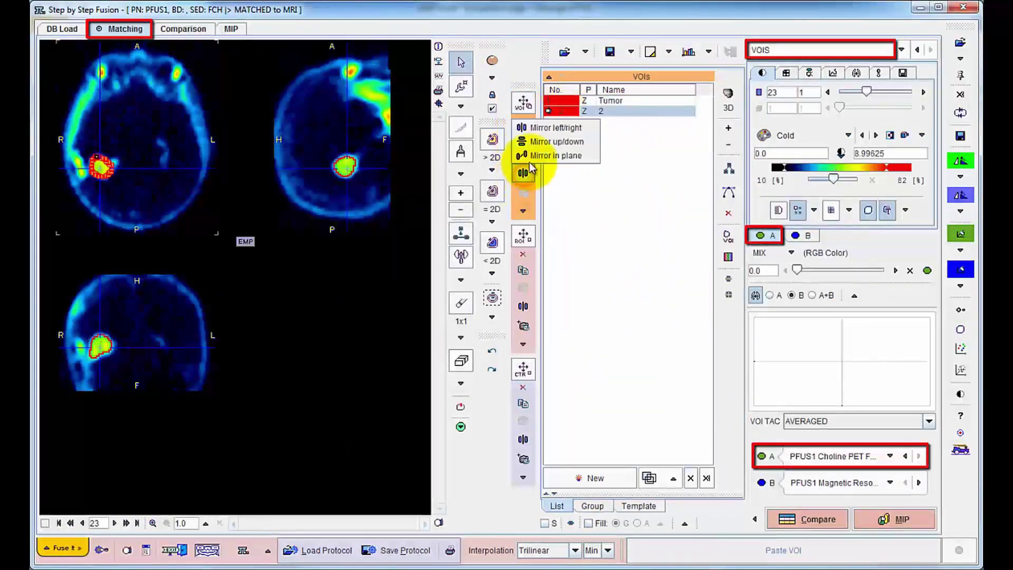
pyautogui.click(538, 109)
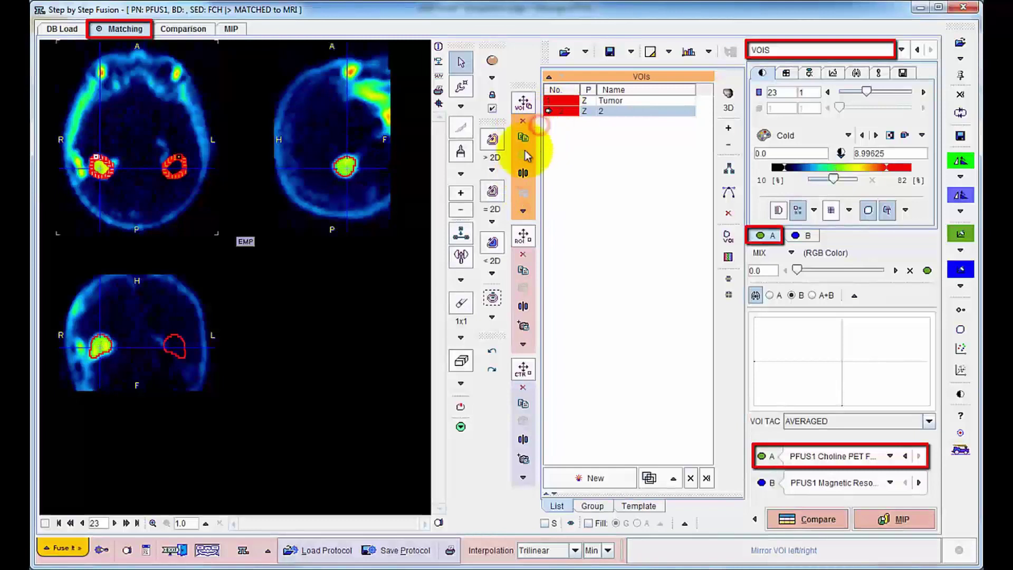
pyautogui.click(561, 111)
pyautogui.doubleClick(615, 112)
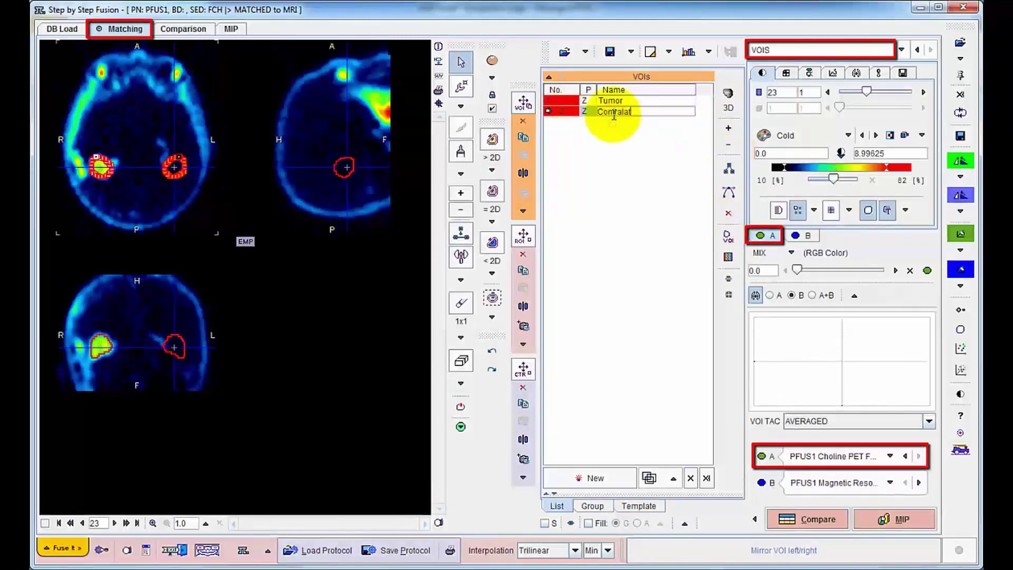
pyautogui.press('Return')
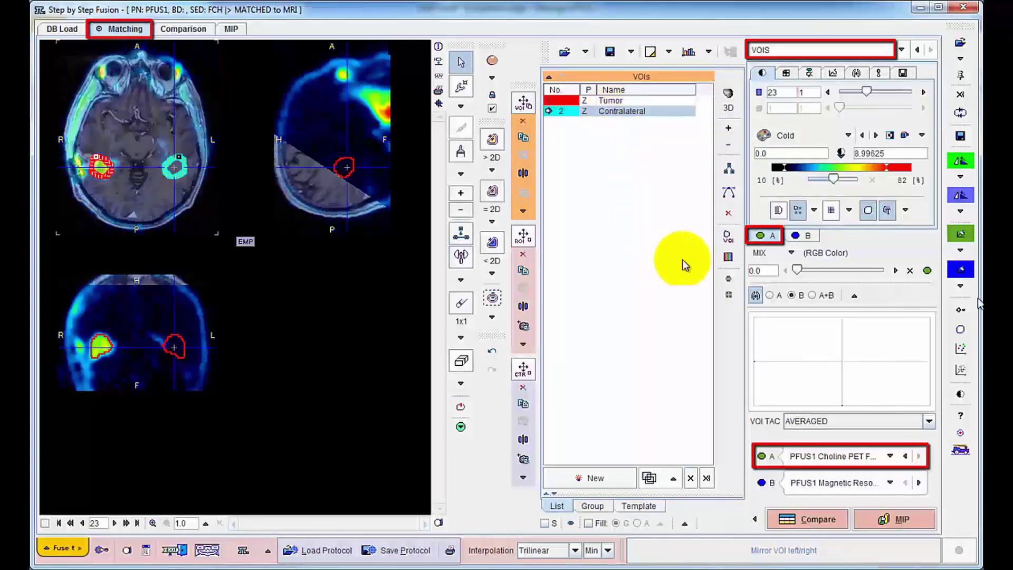
pyautogui.click(958, 375)
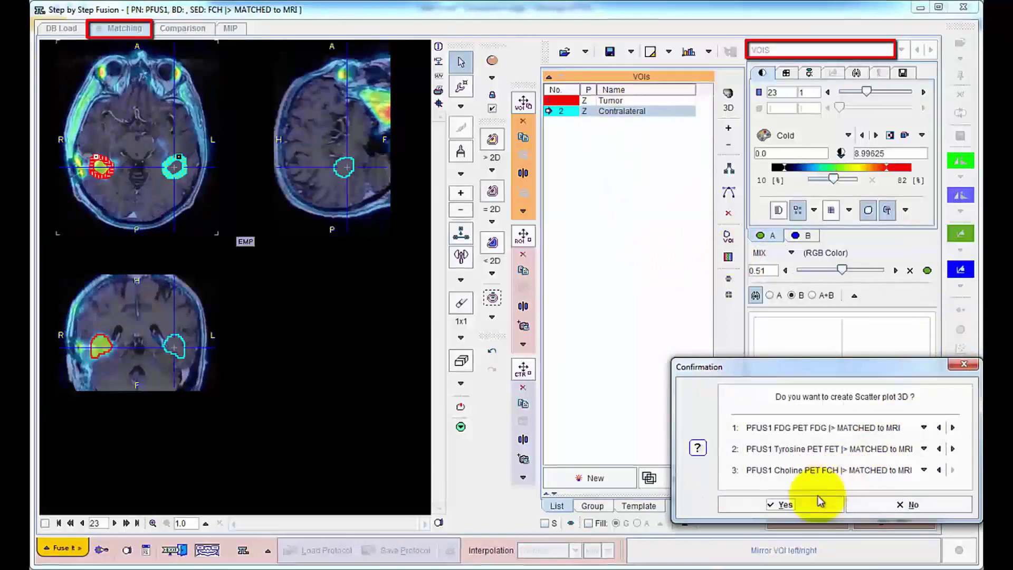
pyautogui.click(782, 507)
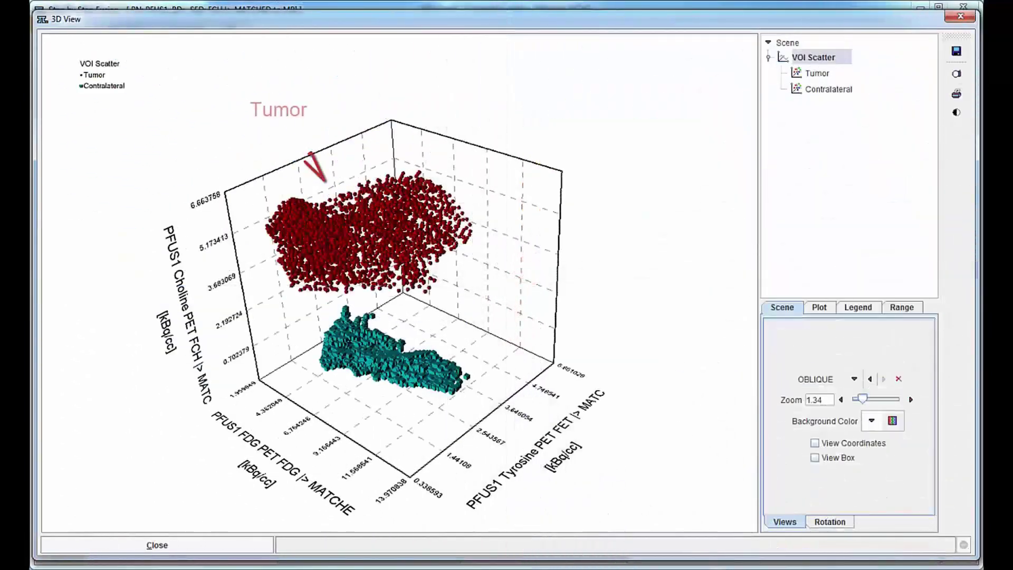